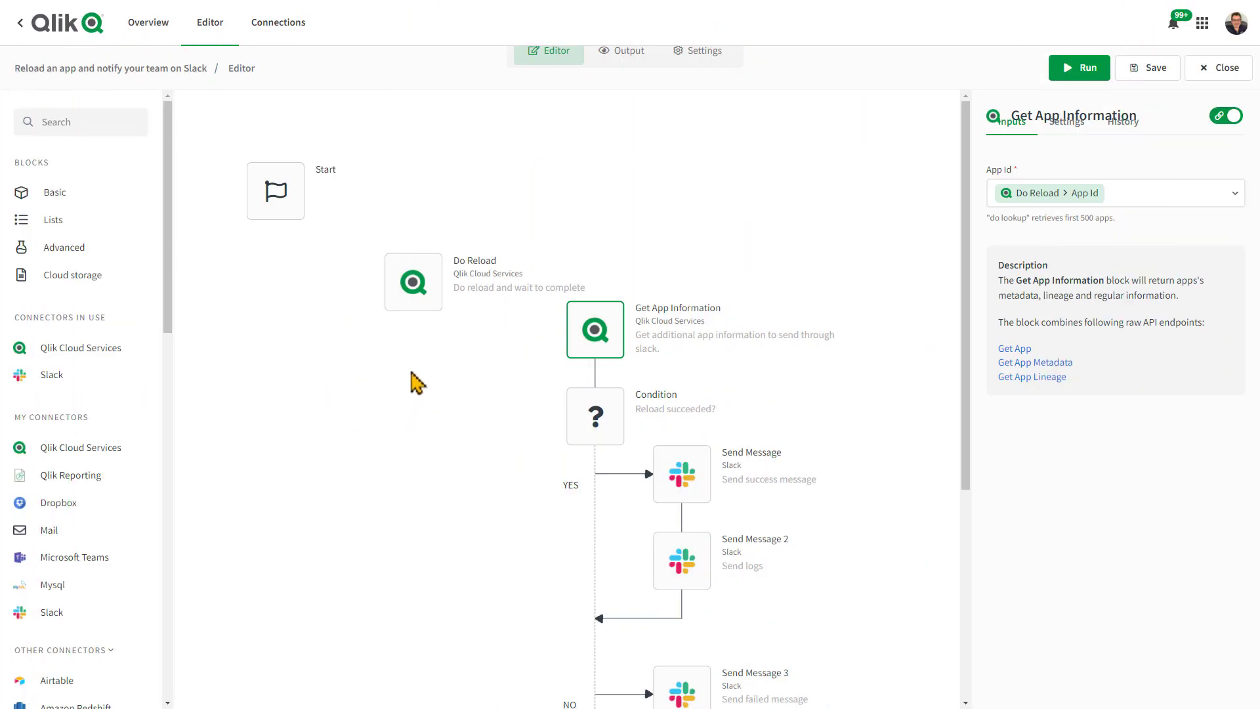
- Attach Do Reload beneath Start and Get App Information beneath Do Reload
drag(414, 283, 291, 286)
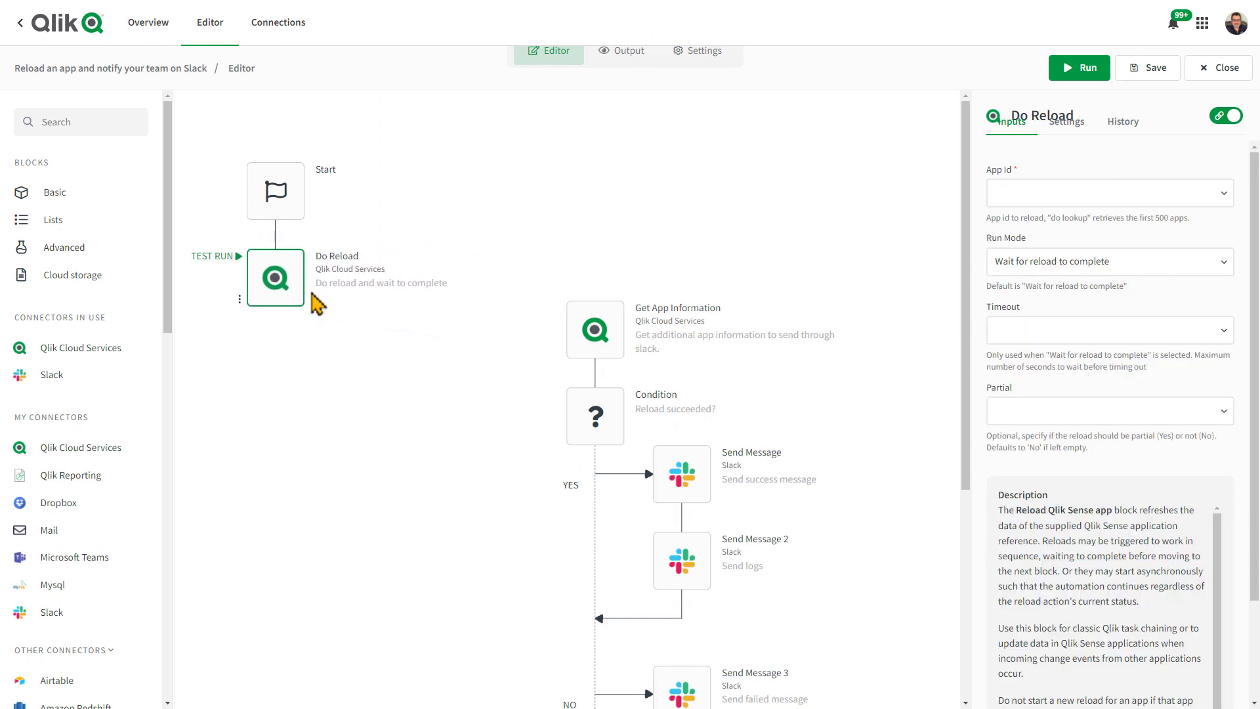
drag(579, 349, 275, 367)
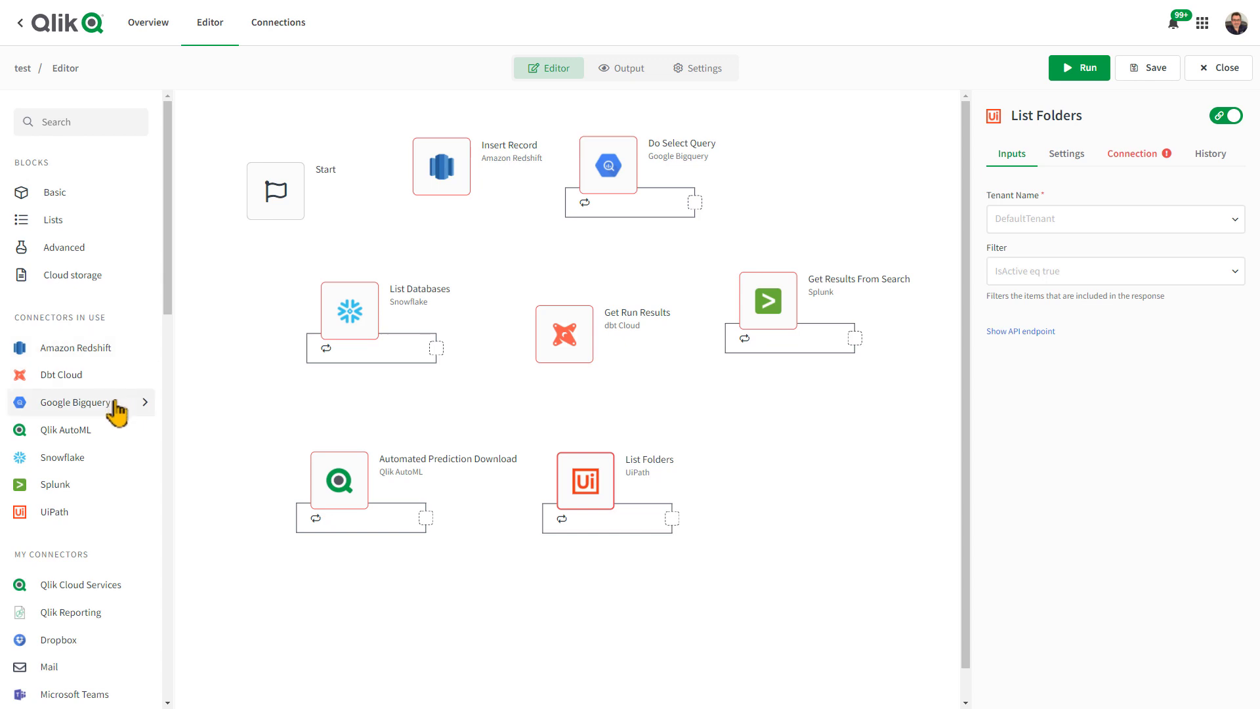
click(109, 457)
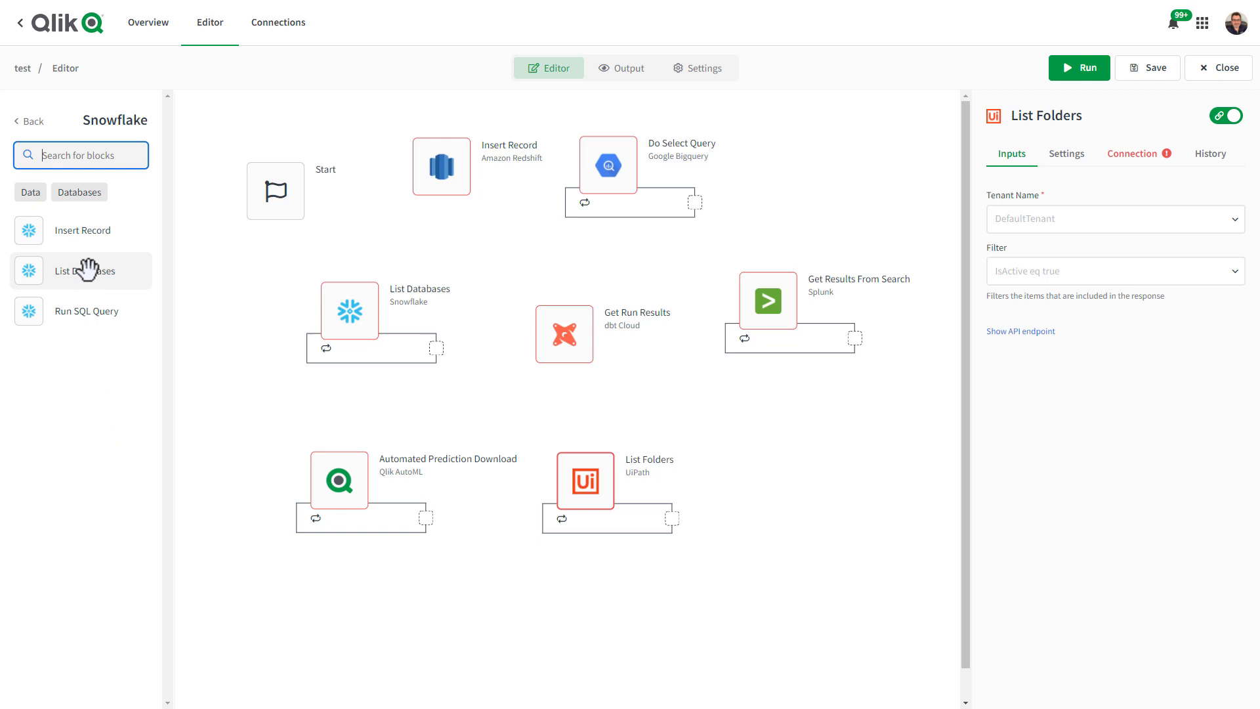
click(30, 120)
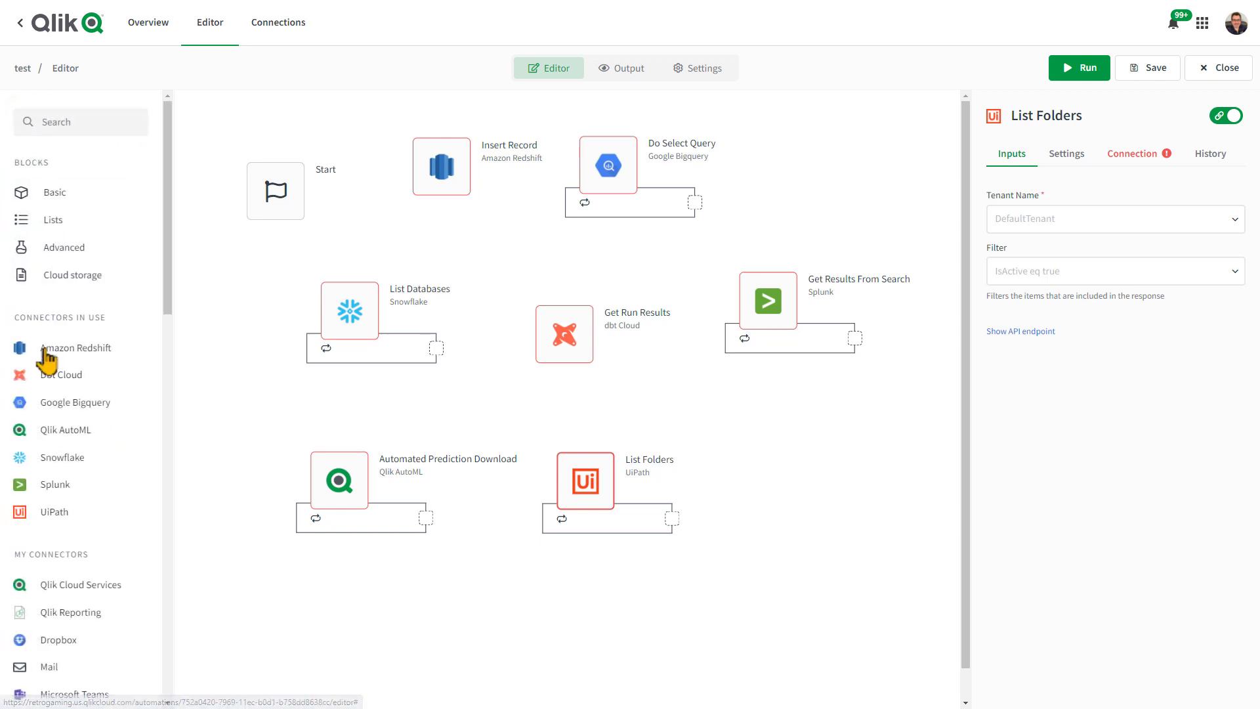
click(76, 402)
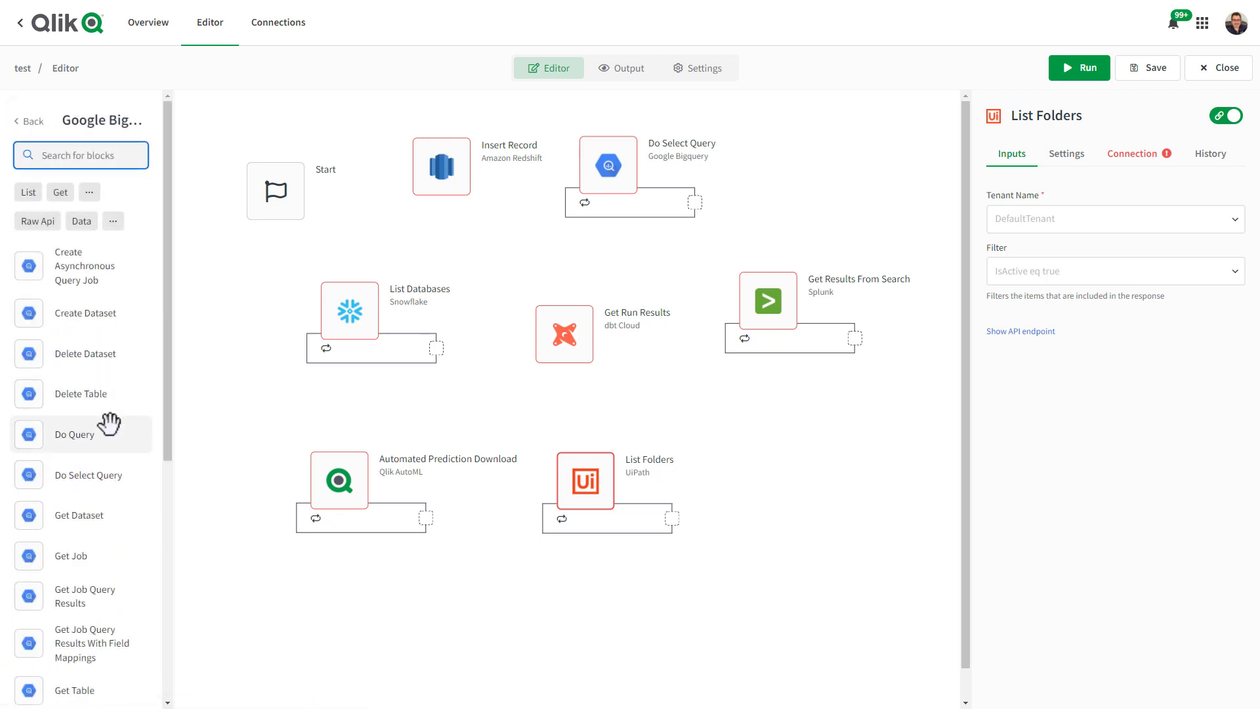
scroll(99, 413, down, 2)
scroll(113, 453, down, 3)
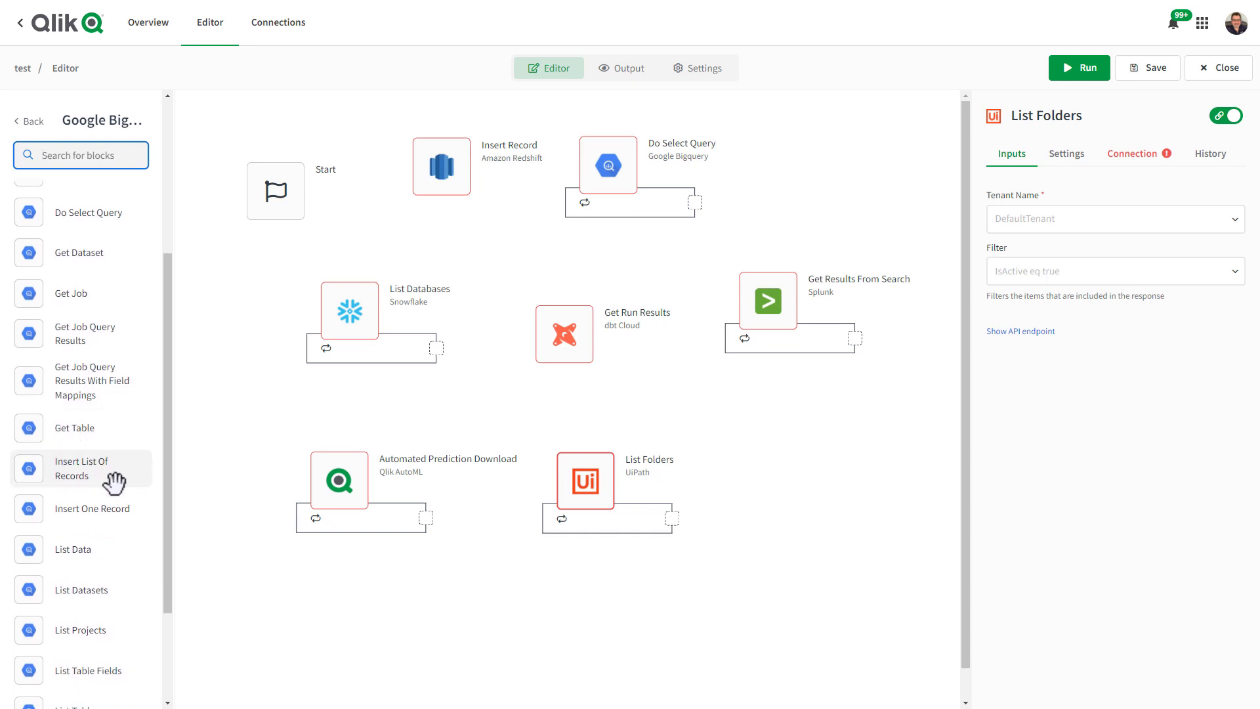
scroll(112, 493, down, 3)
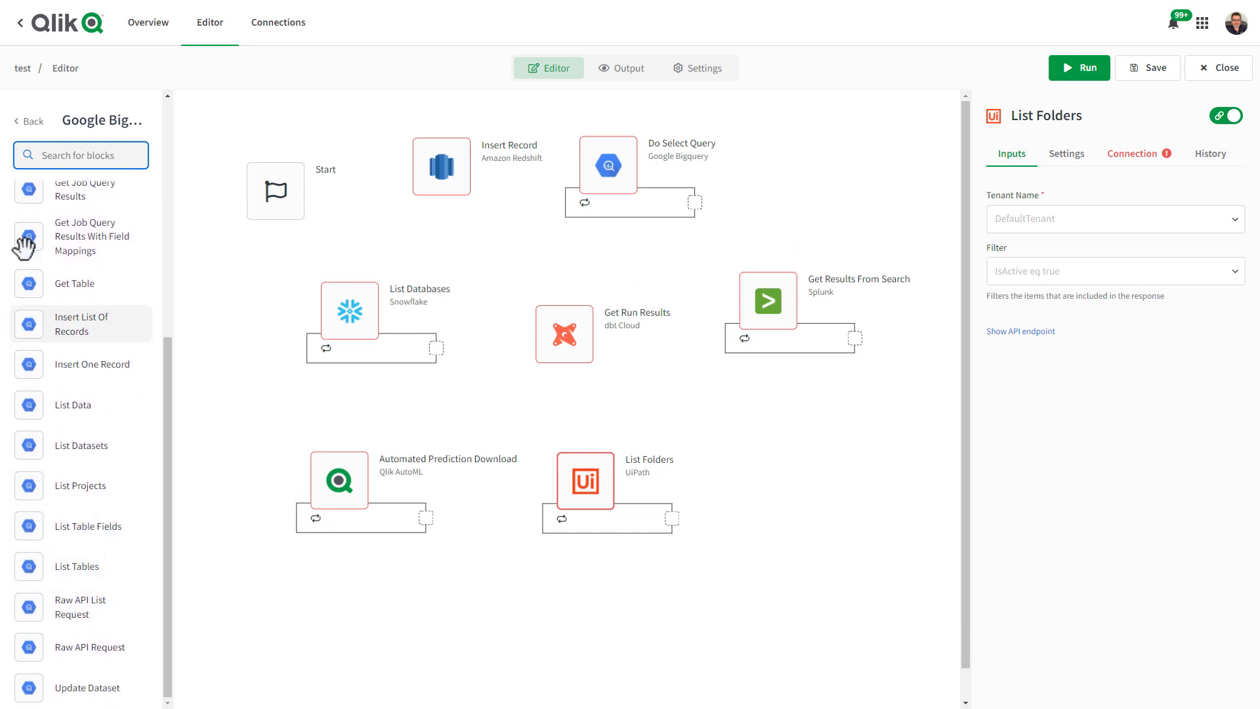
click(27, 122)
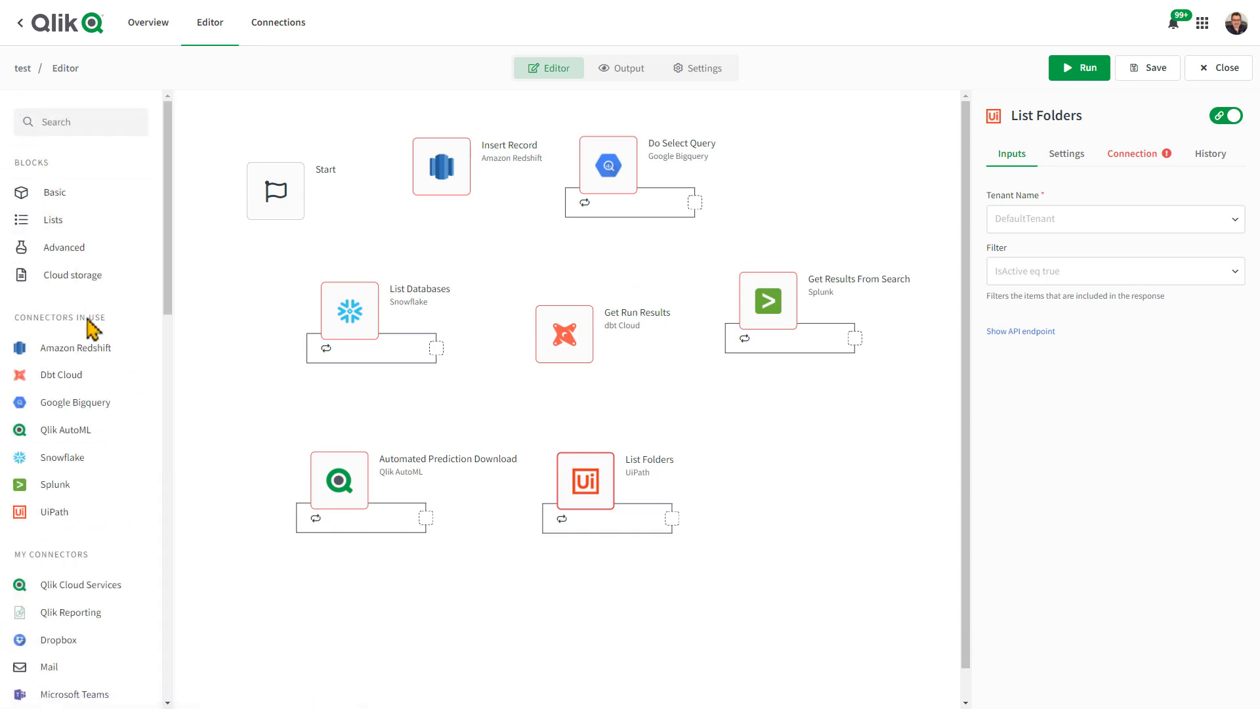
click(105, 433)
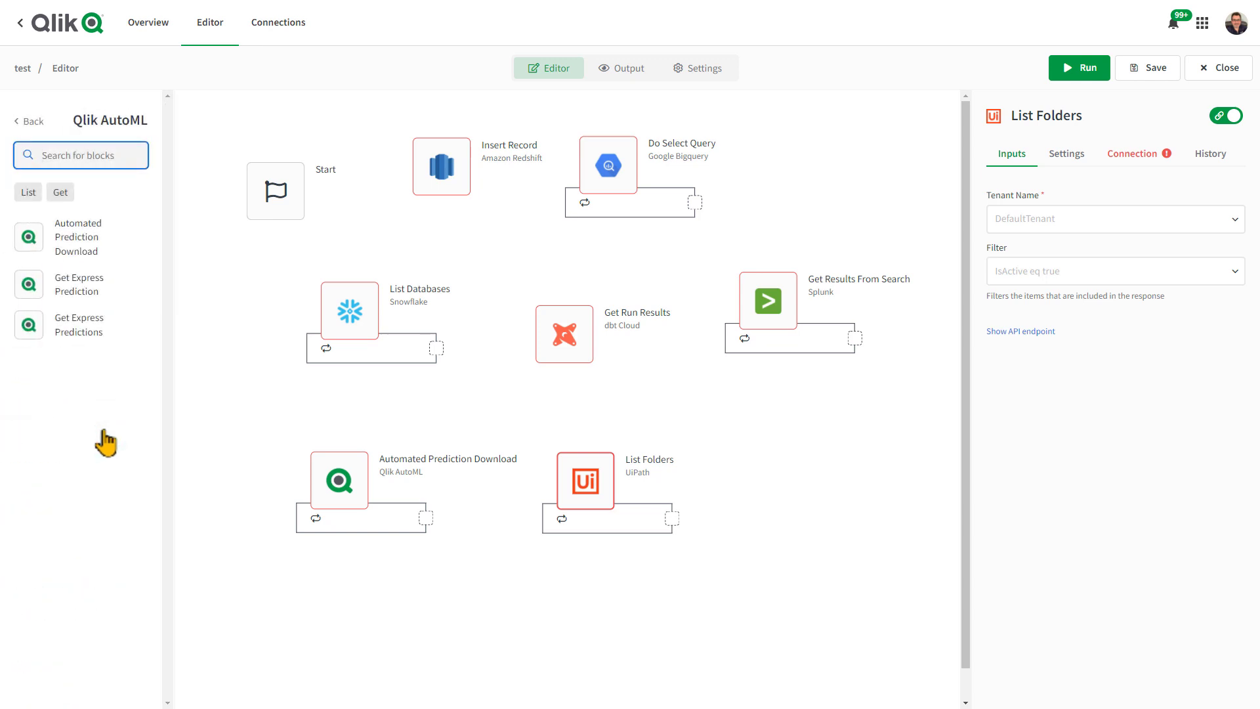
click(28, 122)
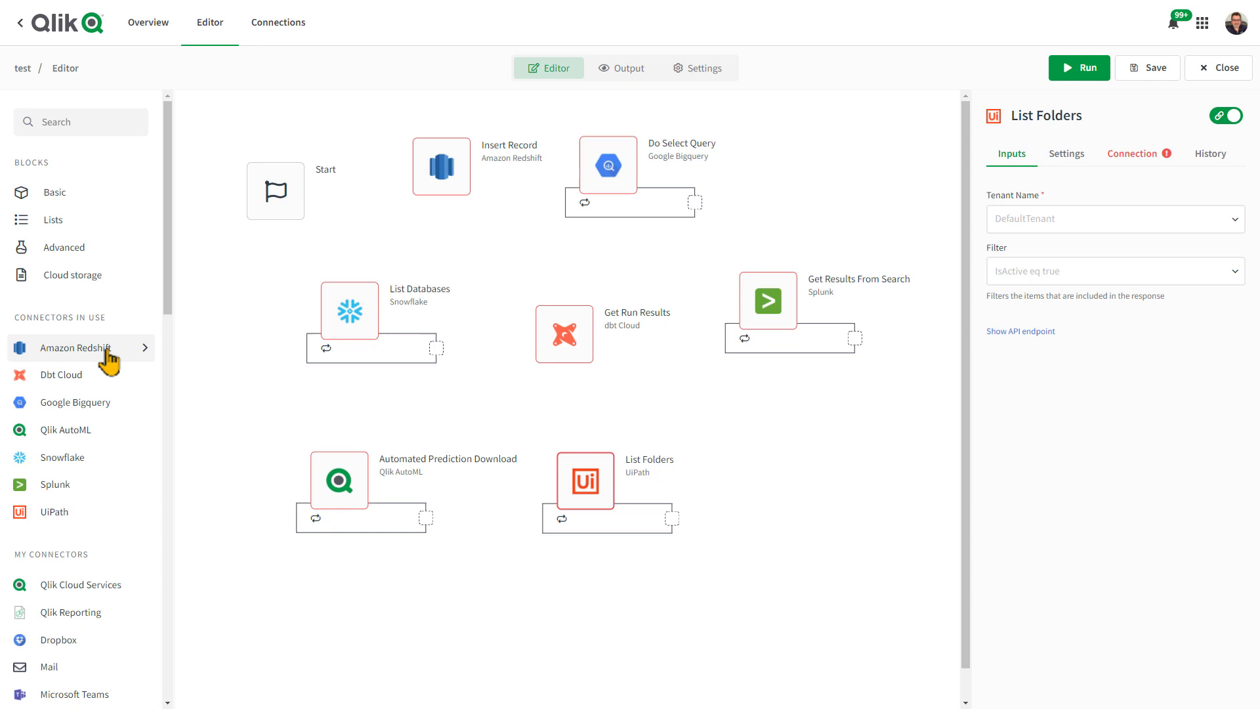
click(105, 513)
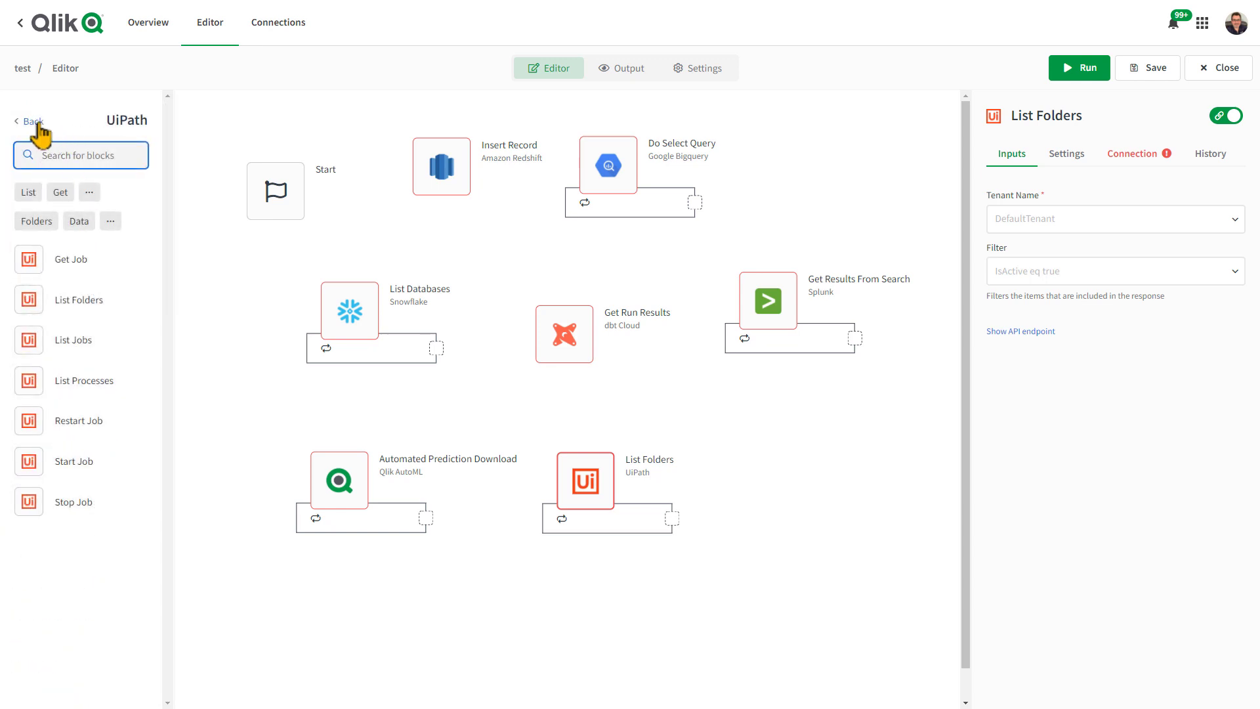
click(39, 122)
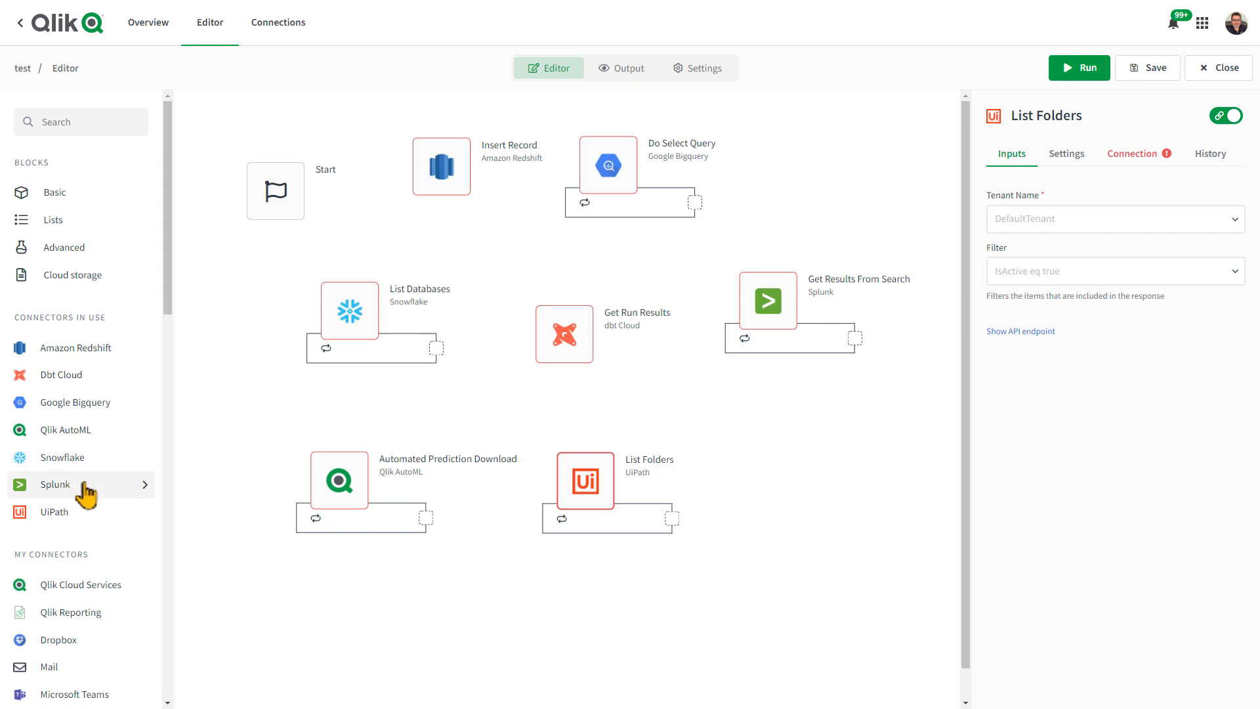